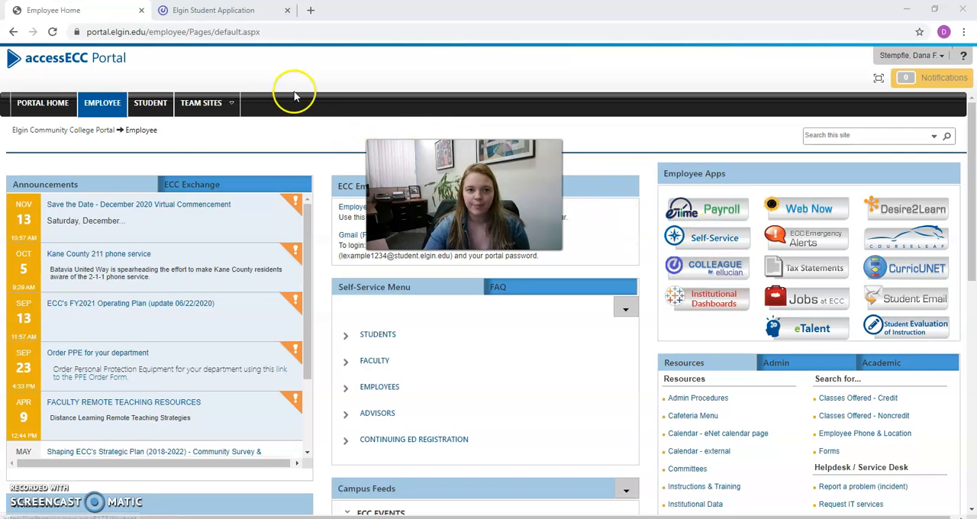
Switch to Colleague Self-Service and open the grading overview for the faculty section ACC-100-101: Introductory Accounting.
click(241, 11)
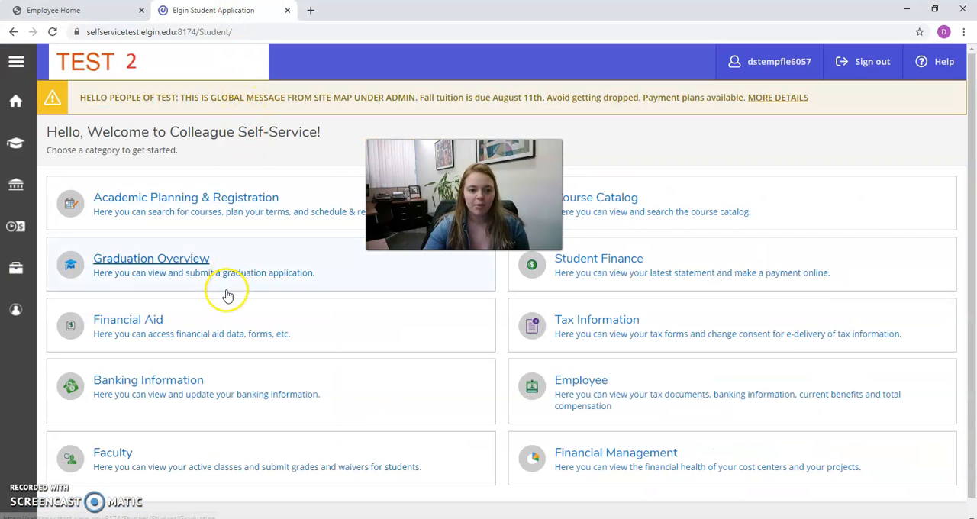
click(128, 455)
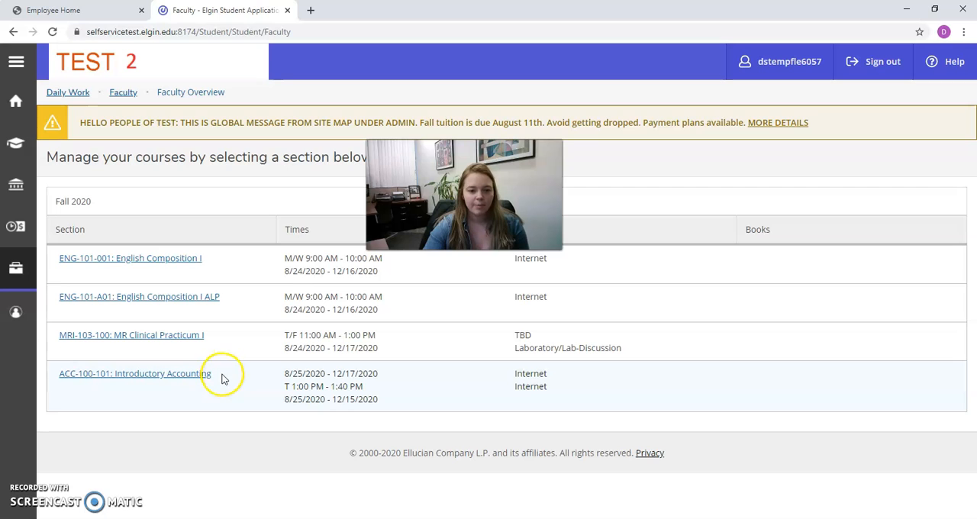
click(160, 377)
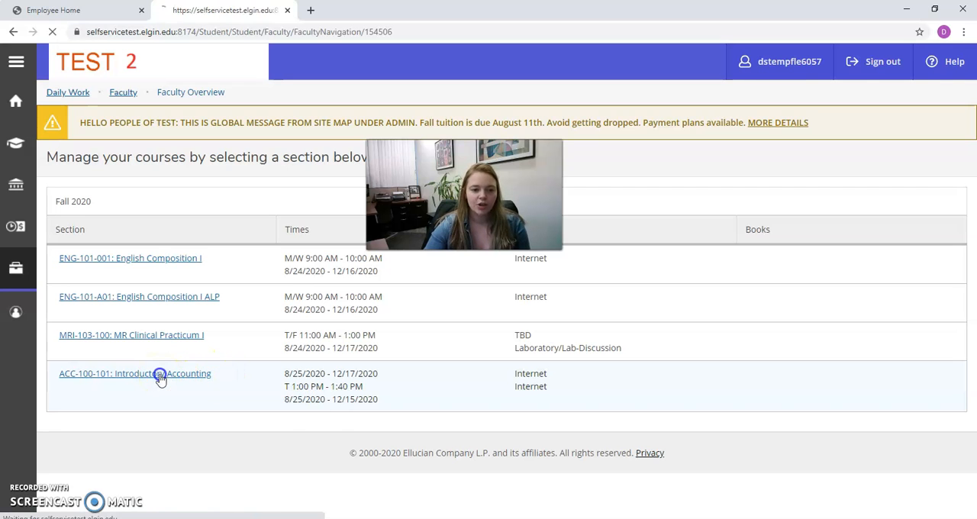
scroll(301, 273, down, 4)
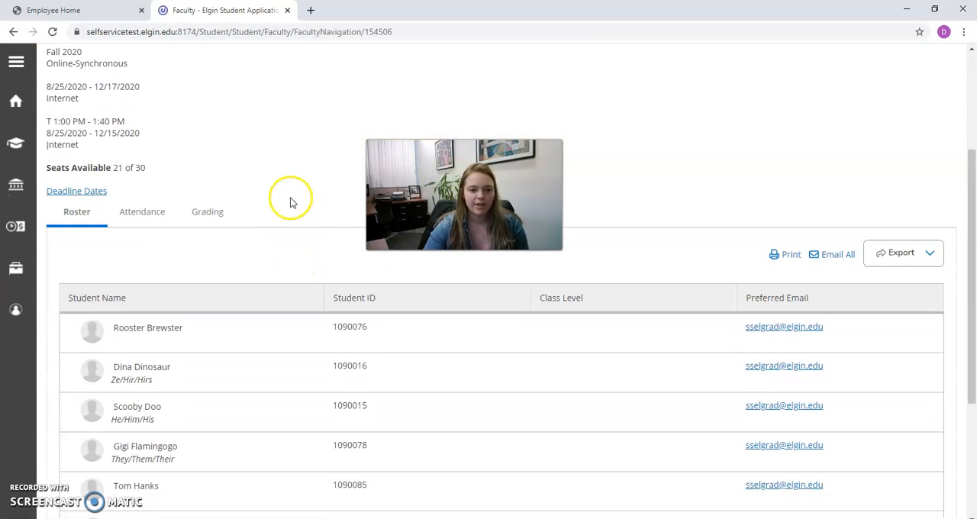
click(207, 217)
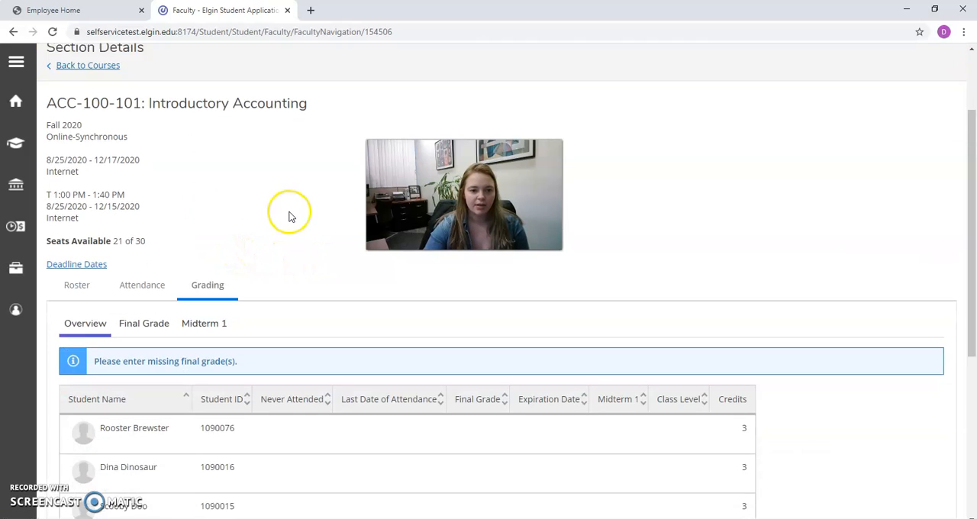
scroll(288, 217, down, 2)
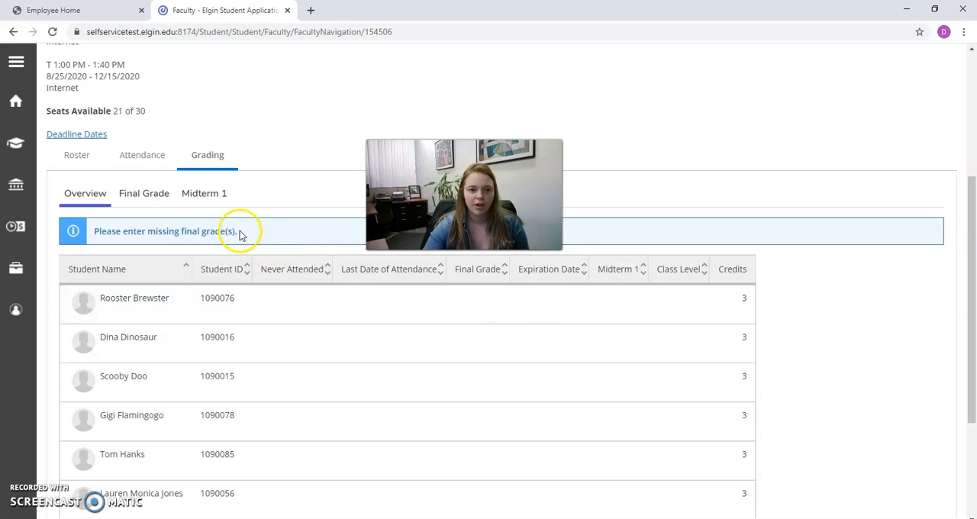
Enter Midterm 1 grades of A for the first student and C for the second student in the list.
click(213, 201)
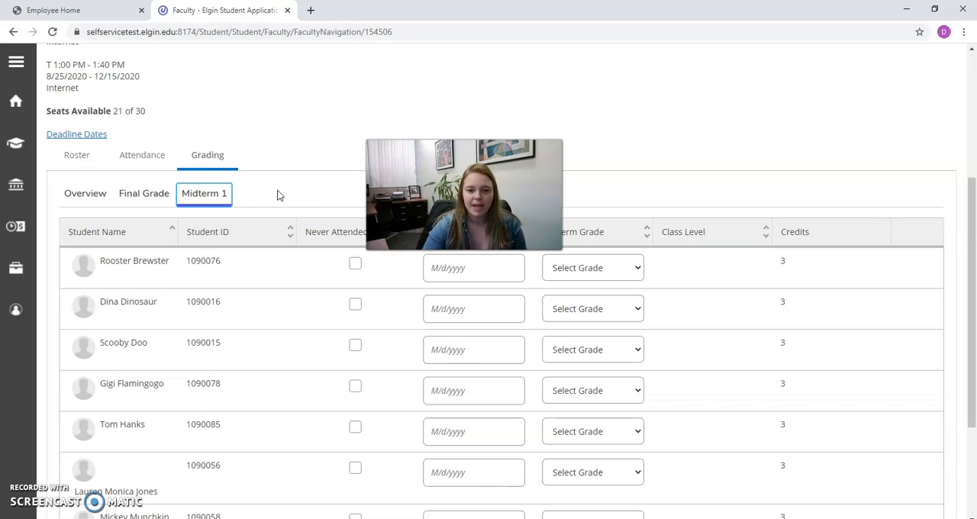
click(595, 276)
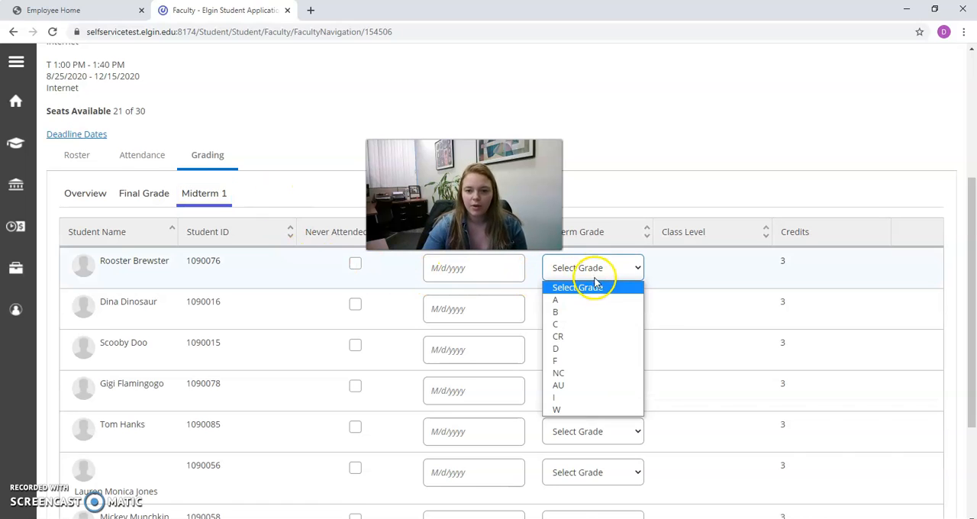
click(592, 299)
scroll(648, 295, down, 1)
click(611, 252)
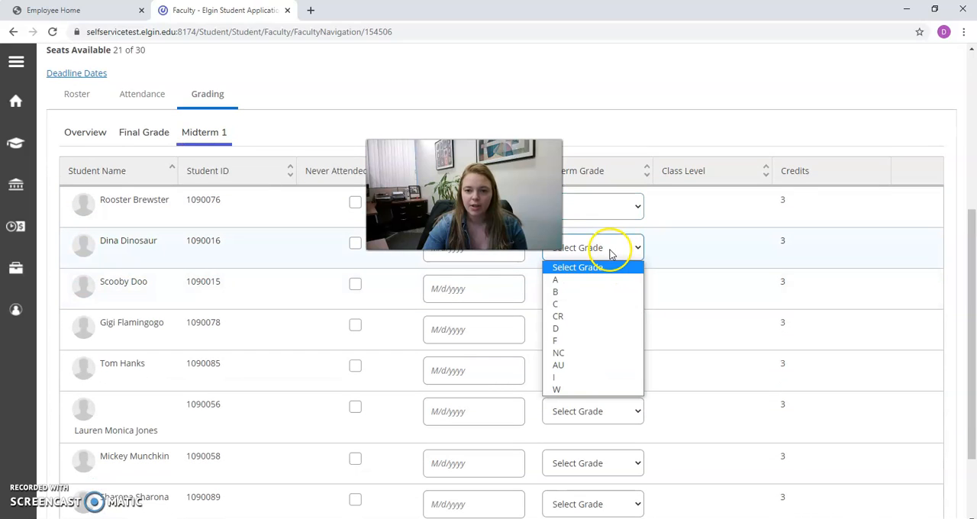
click(590, 305)
Give the third and fourth students a midterm grade of W and mark the fourth student as never attended.
click(604, 288)
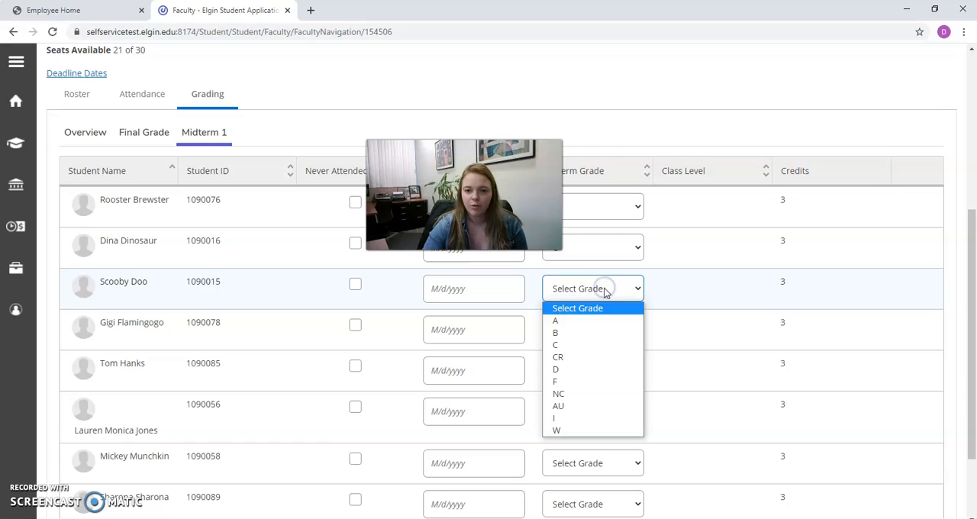
click(580, 431)
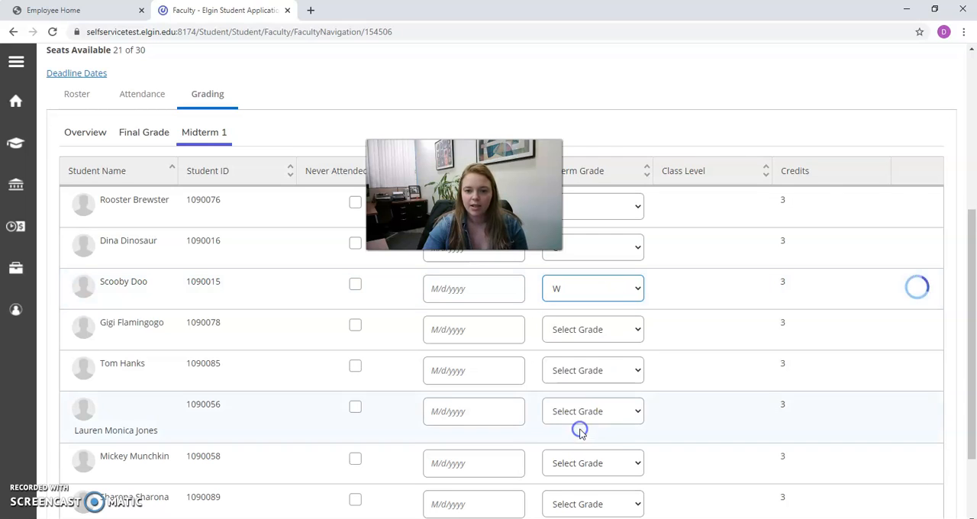
click(592, 331)
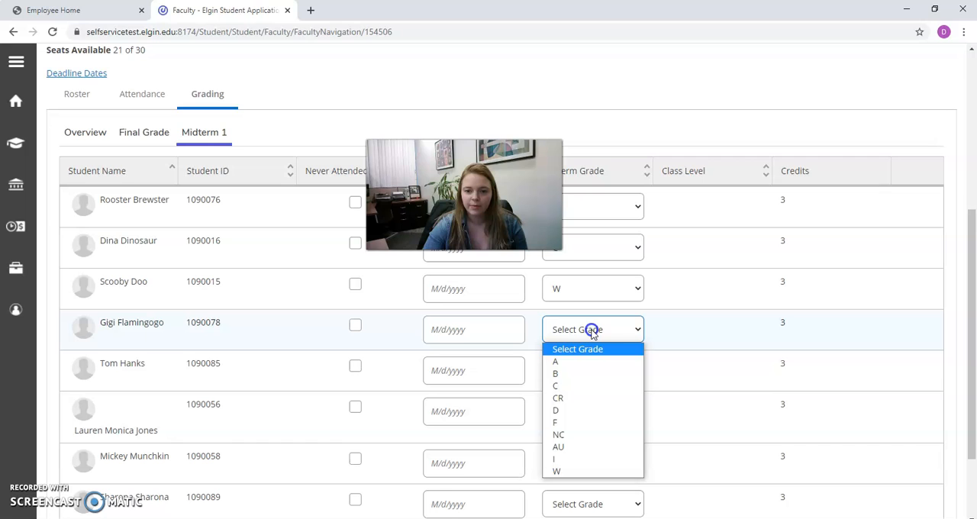
click(568, 473)
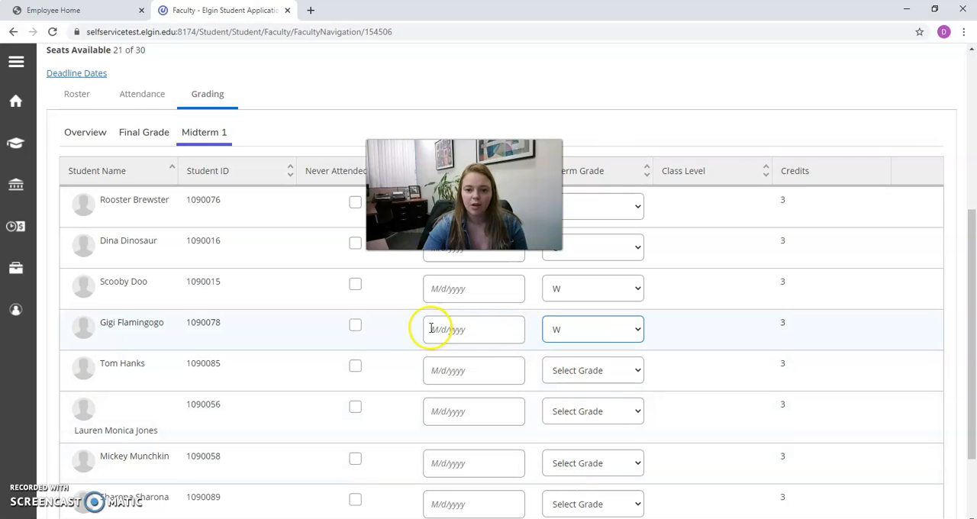
click(356, 327)
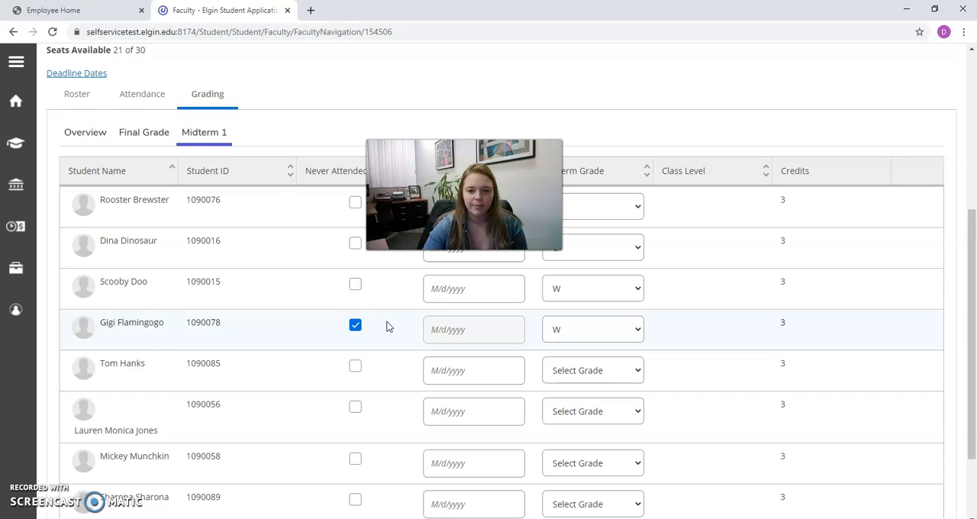
Enter midterm grades of C for the fifth student and D for the sixth student.
scroll(386, 327, down, 1)
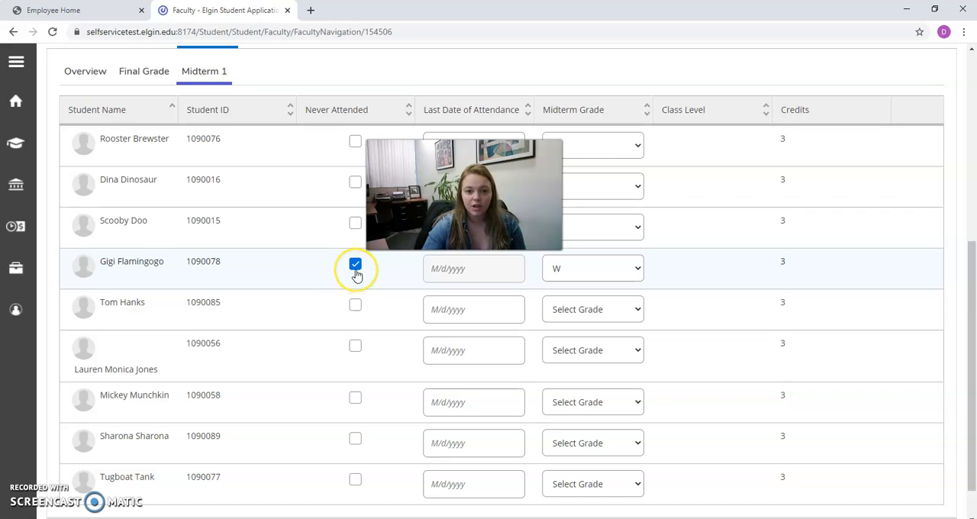
click(565, 311)
click(567, 367)
click(593, 347)
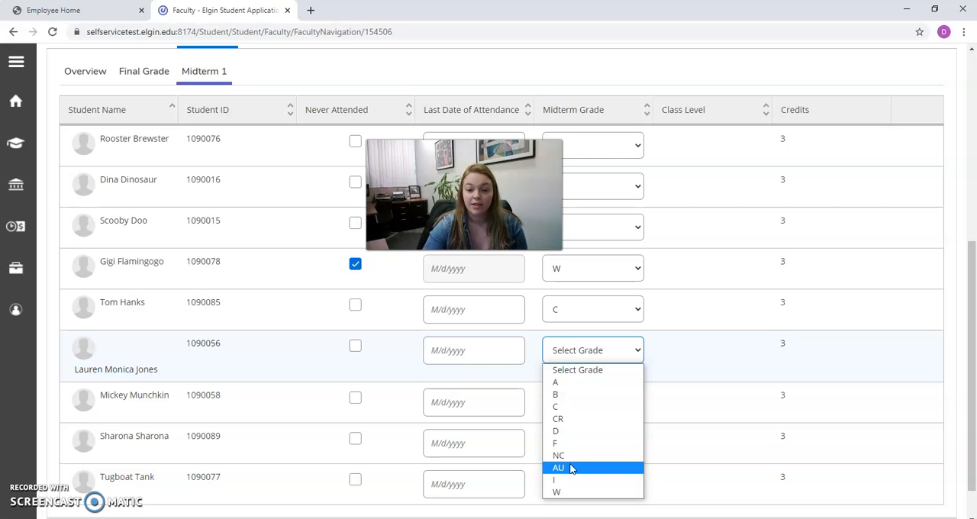
click(557, 430)
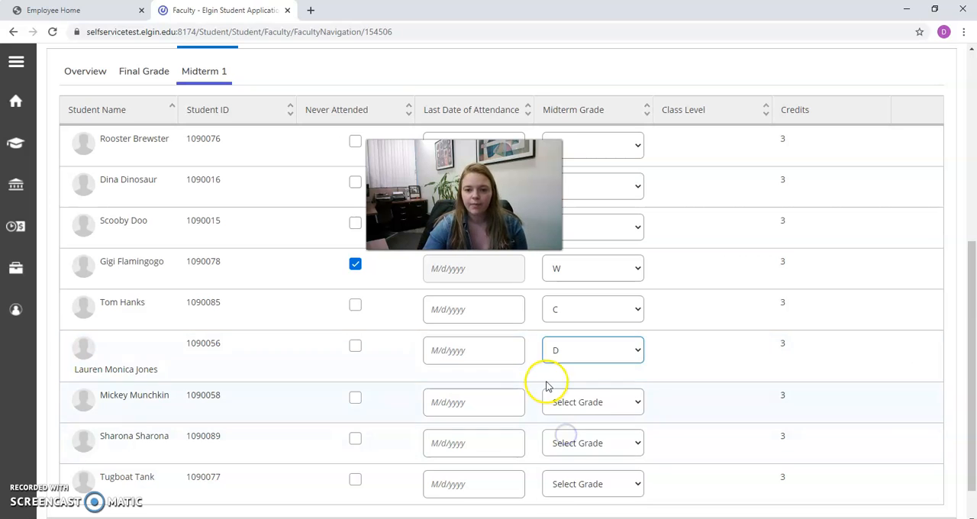
Check the entered midterm grades and never-attended mark in the section's grading overview.
scroll(543, 386, down, 1)
scroll(543, 386, up, 3)
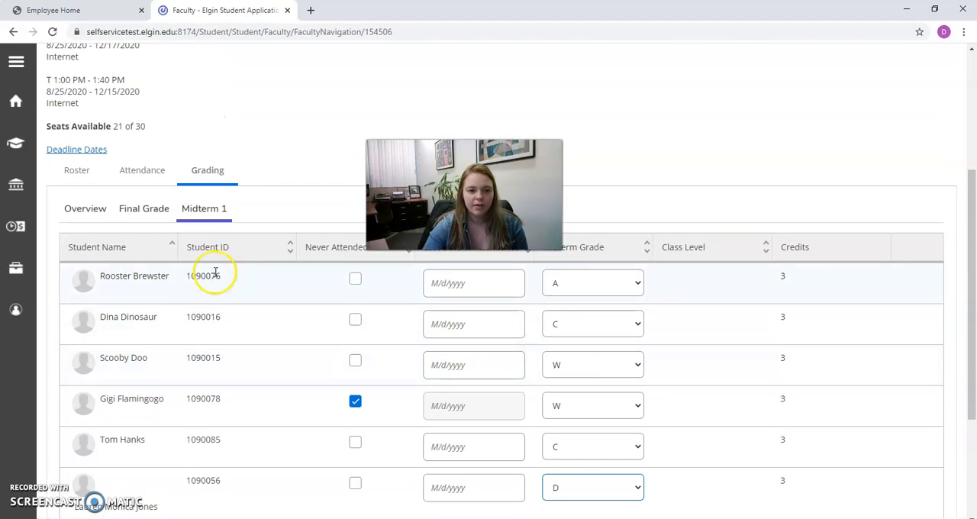
click(86, 209)
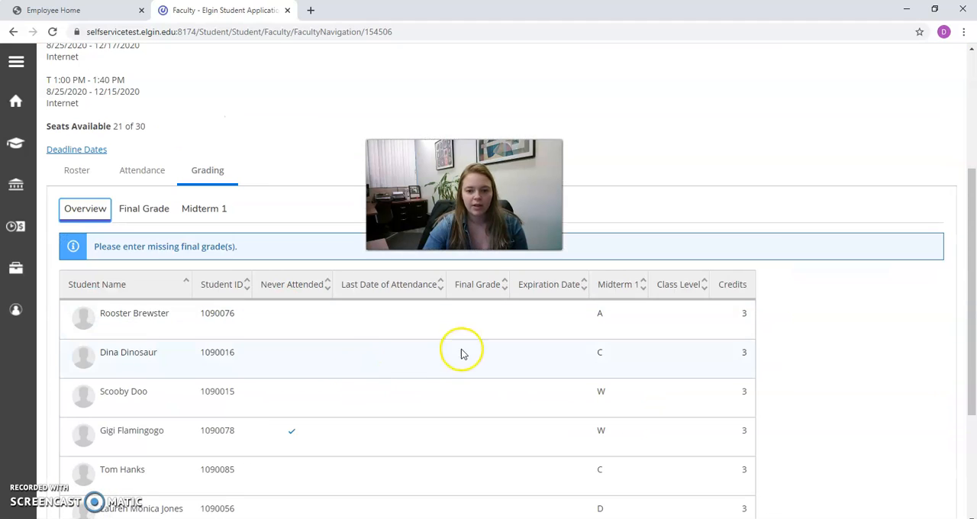
scroll(534, 275, down, 1)
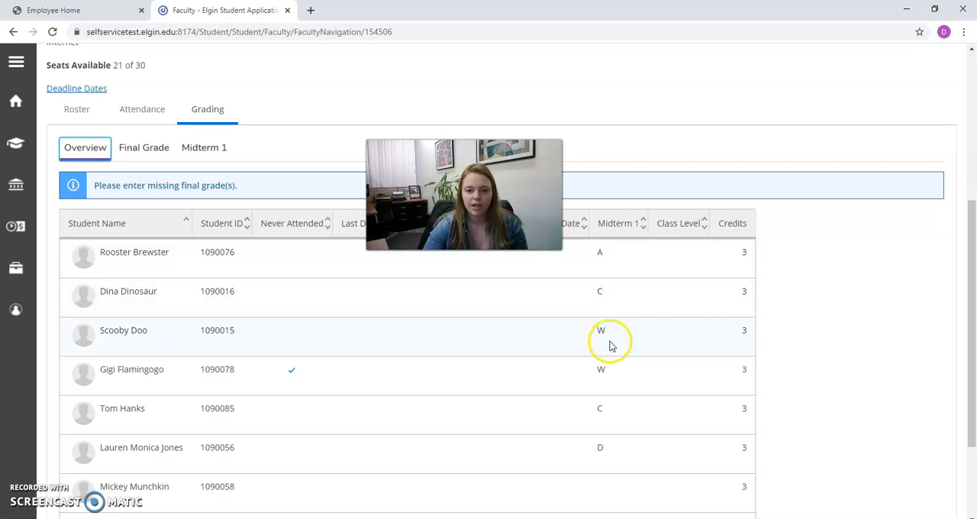
scroll(573, 445, up, 4)
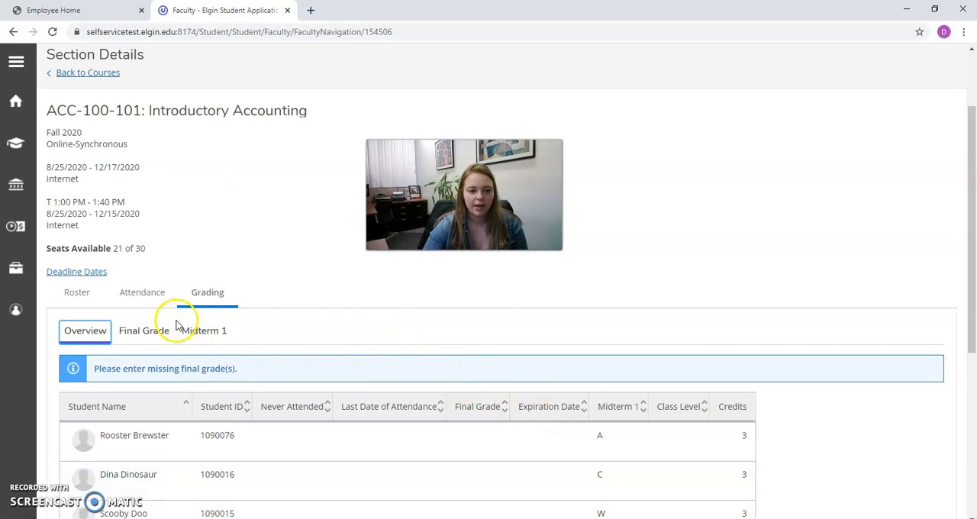
Enter final grades of A for the first student and B for the second student.
click(147, 337)
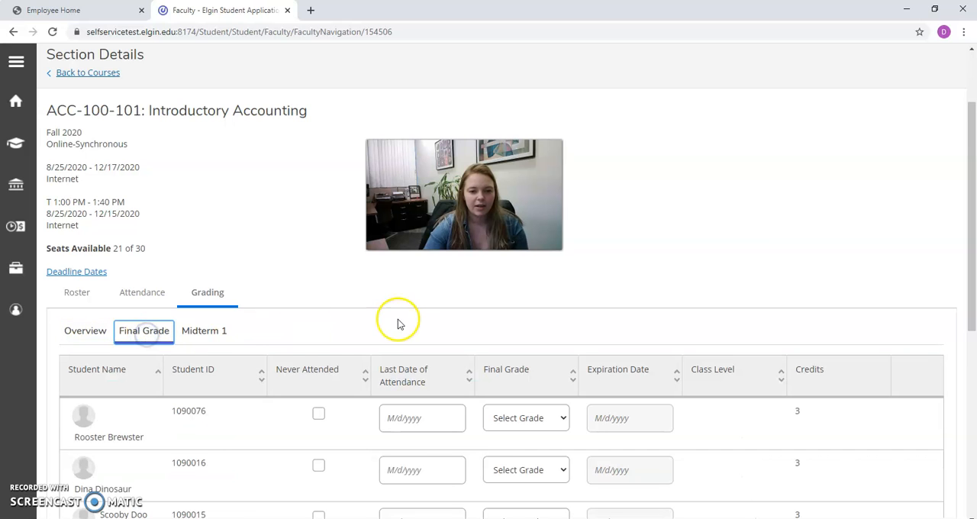
scroll(405, 320, down, 1)
scroll(488, 329, down, 1)
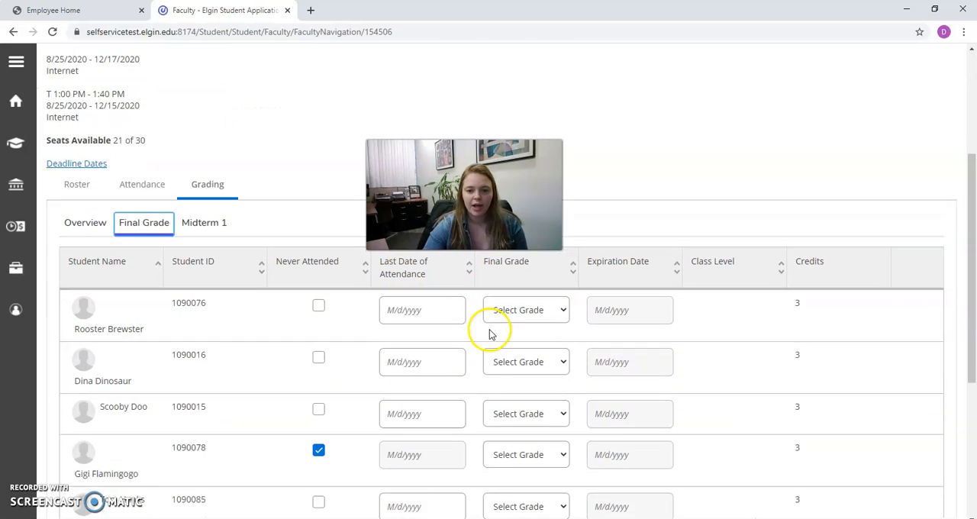
click(537, 305)
click(527, 327)
scroll(525, 329, down, 1)
click(521, 291)
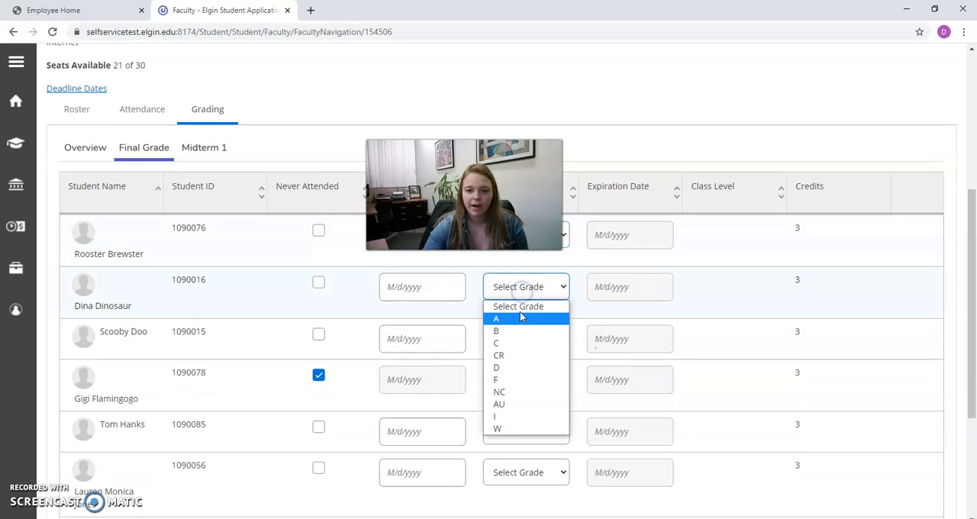
click(517, 333)
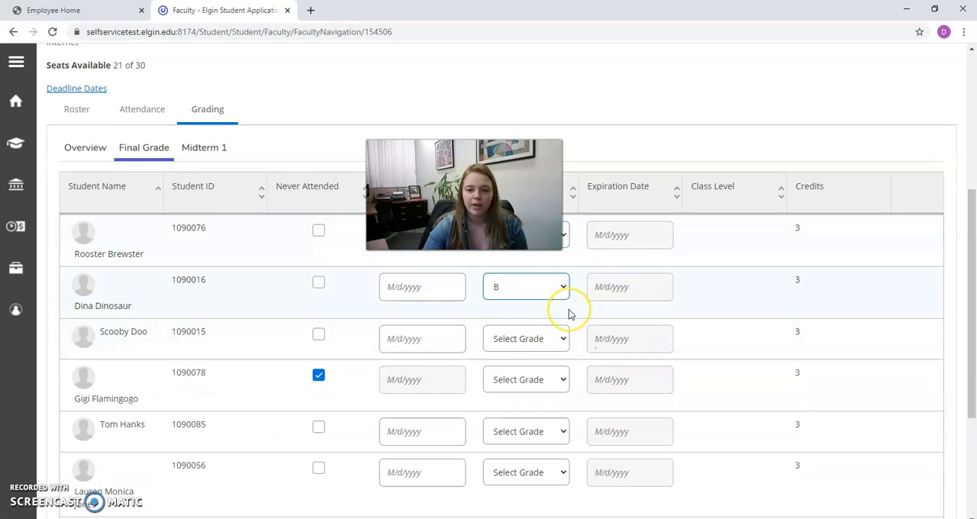
Enter final grades of C for the fifth student, F for the sixth and C for the seventh.
scroll(568, 309, down, 1)
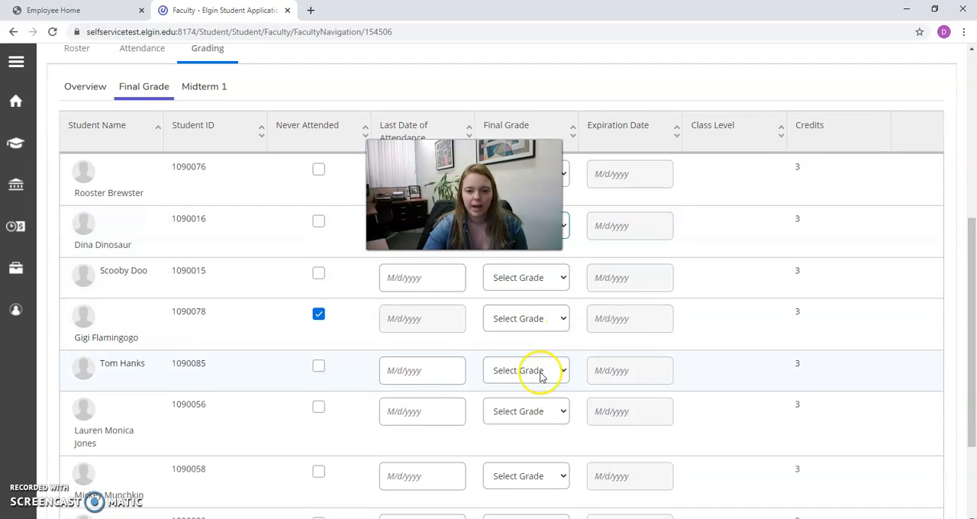
click(538, 371)
click(529, 426)
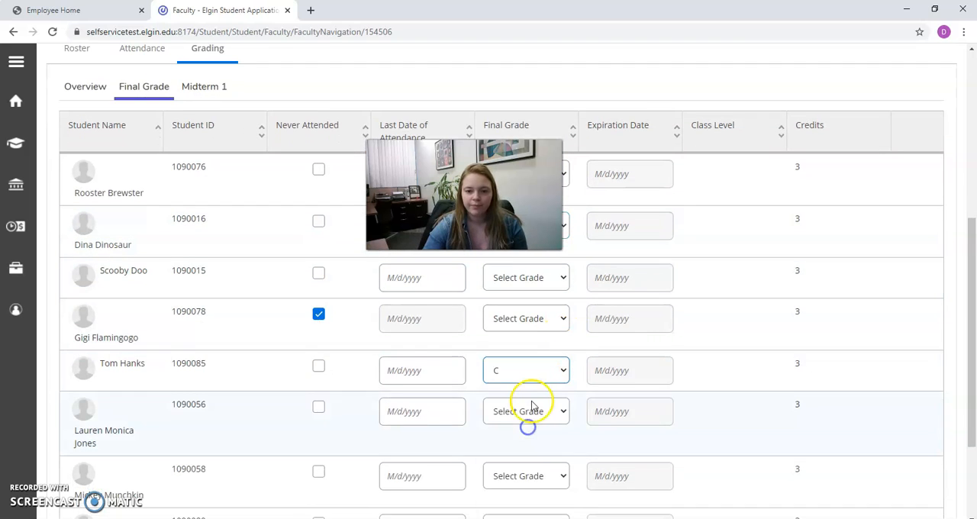
scroll(531, 415, down, 1)
click(532, 349)
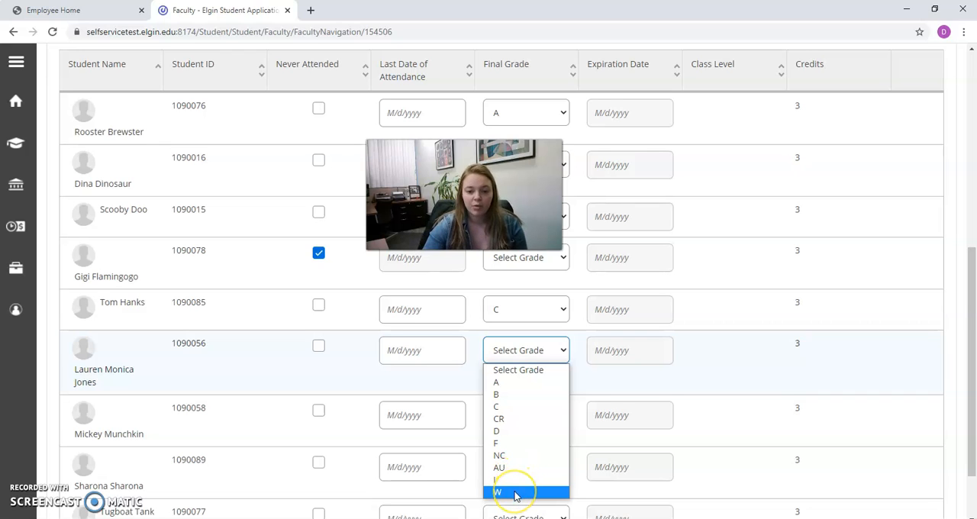
click(499, 443)
click(510, 422)
click(508, 309)
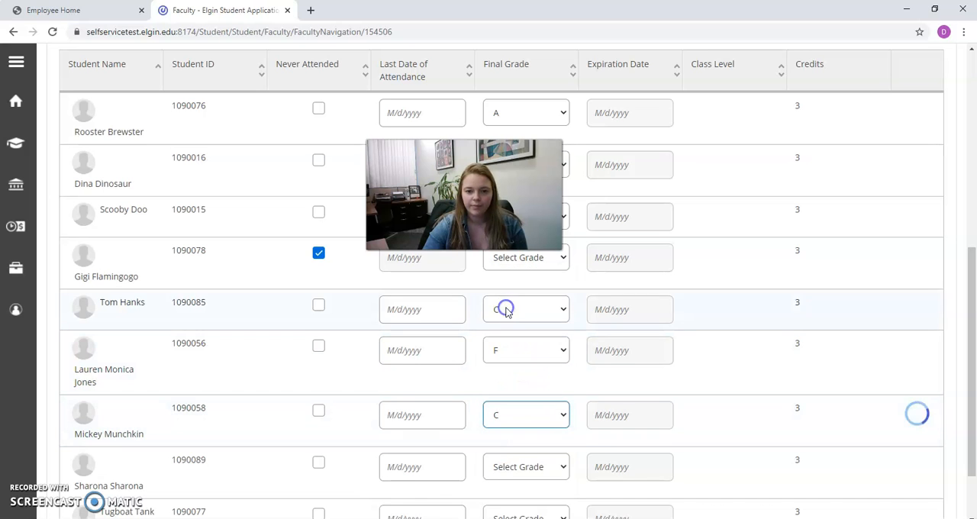
Review the final grades of all students in the grading overview and return to the list of course sections.
scroll(513, 316, up, 1)
scroll(516, 324, up, 2)
click(81, 208)
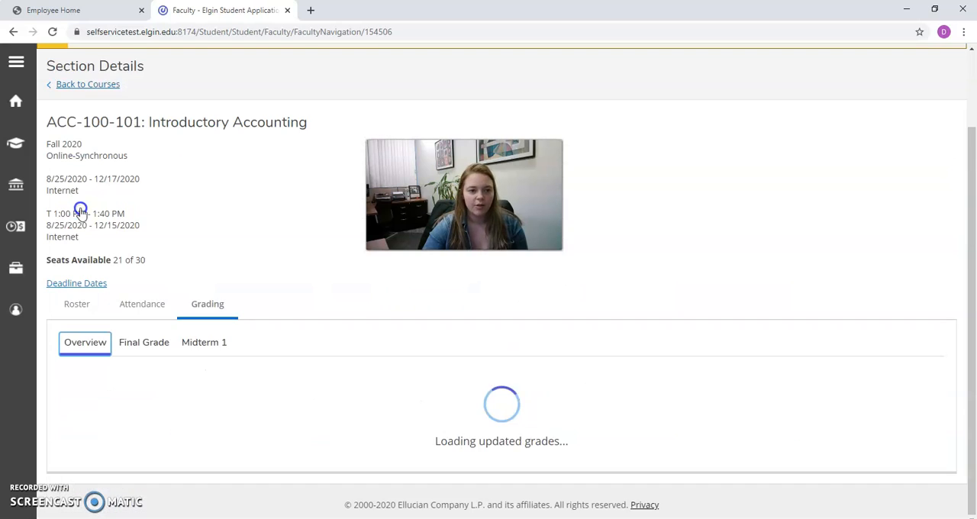
scroll(366, 280, down, 3)
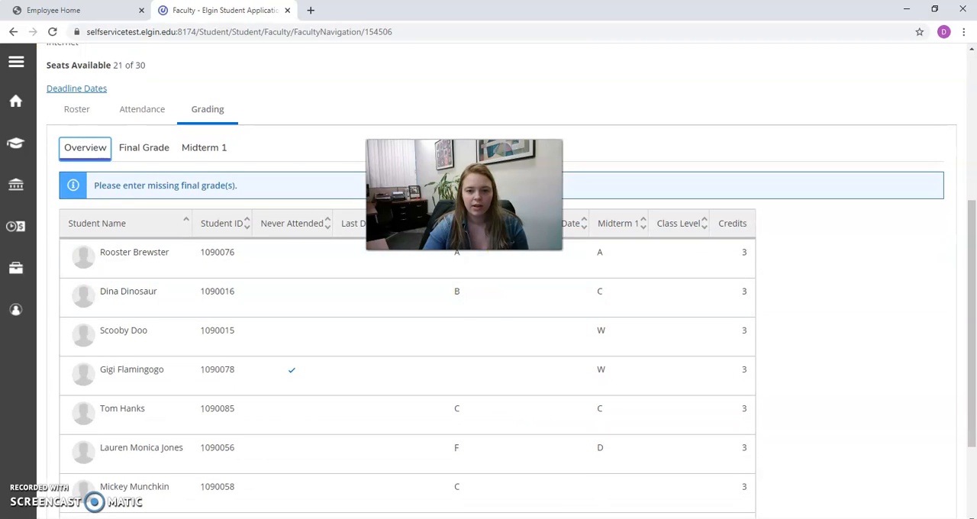
scroll(483, 369, down, 2)
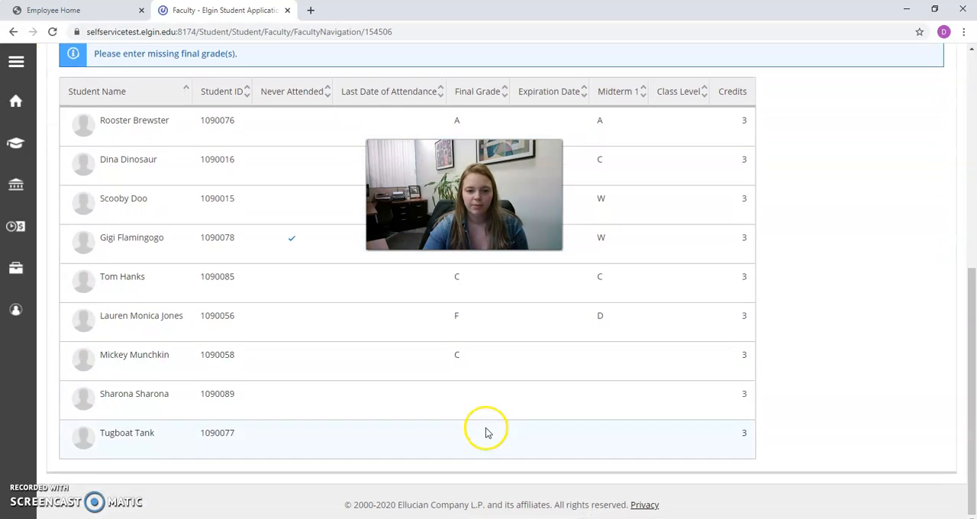
scroll(486, 420, up, 1)
scroll(488, 421, up, 2)
scroll(486, 368, up, 2)
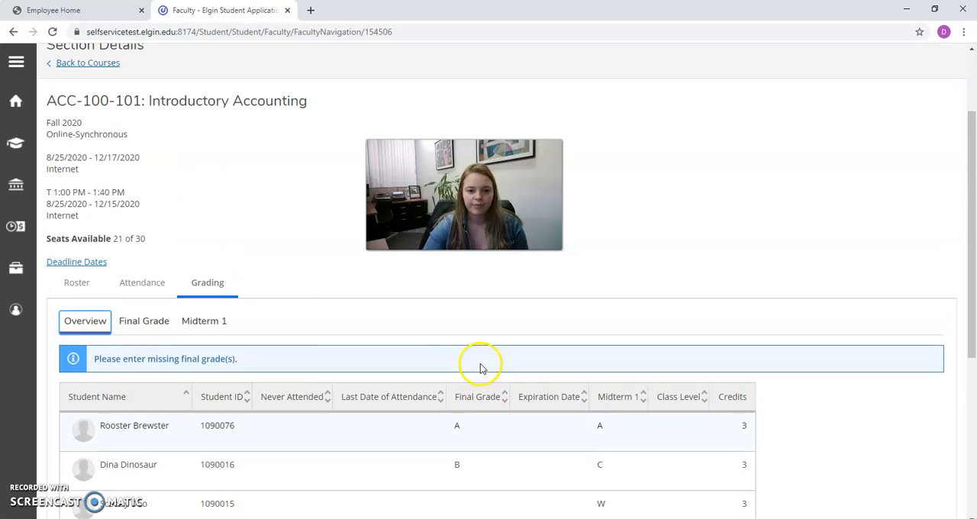
scroll(279, 310, up, 1)
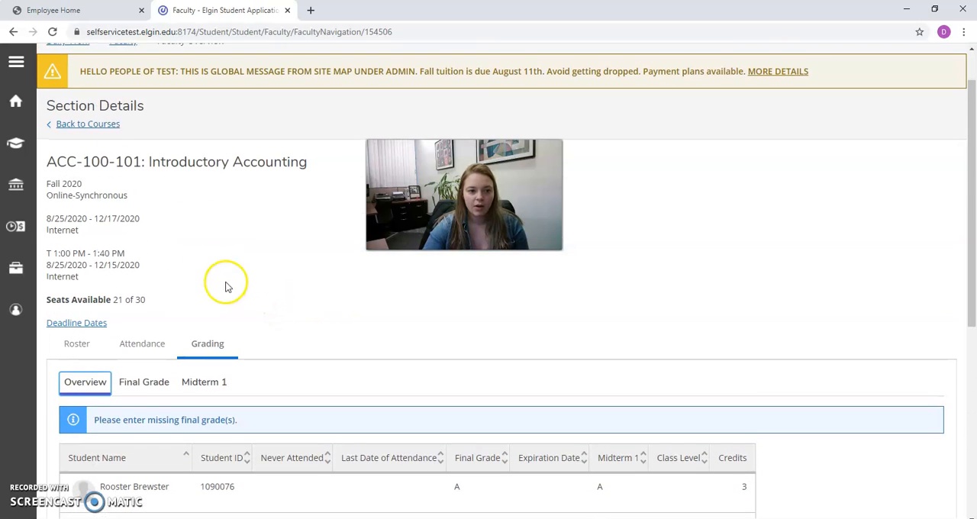
click(96, 130)
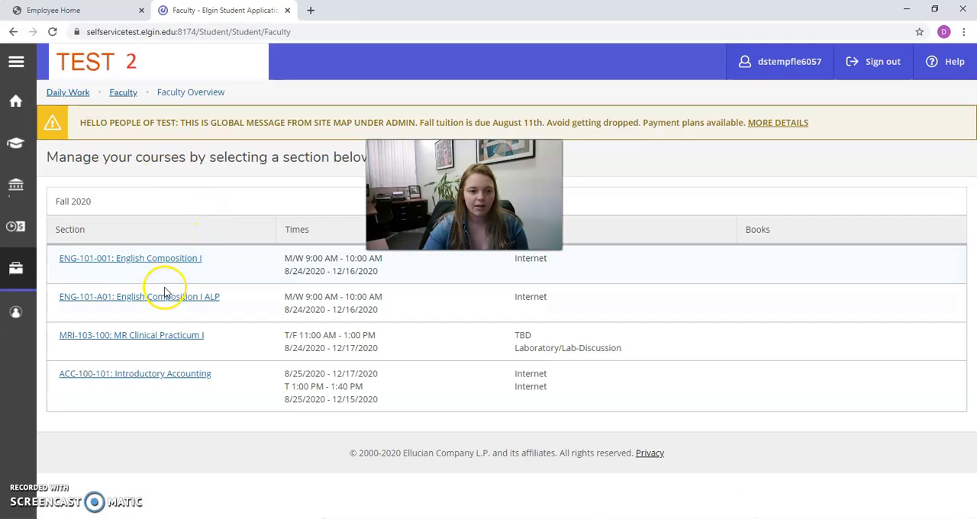
Open the final grades of section ENG-101-A01 and examine the posted grades, including those of the cross-listed students.
click(165, 299)
scroll(285, 300, down, 1)
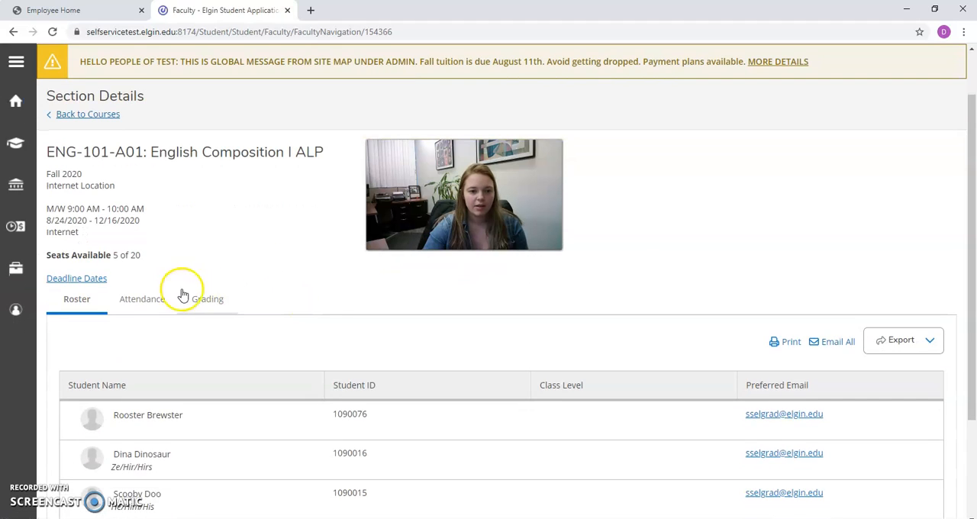
click(207, 300)
scroll(255, 290, down, 2)
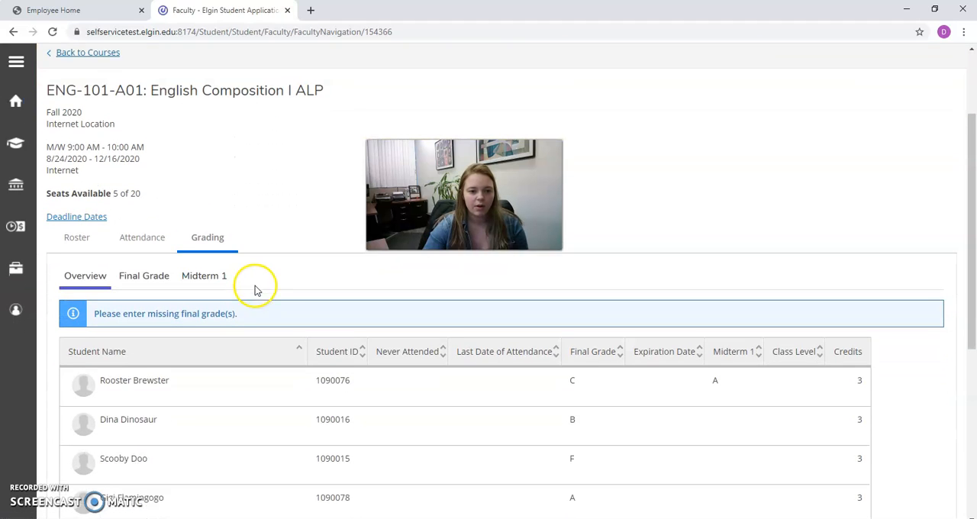
click(147, 262)
scroll(309, 276, down, 1)
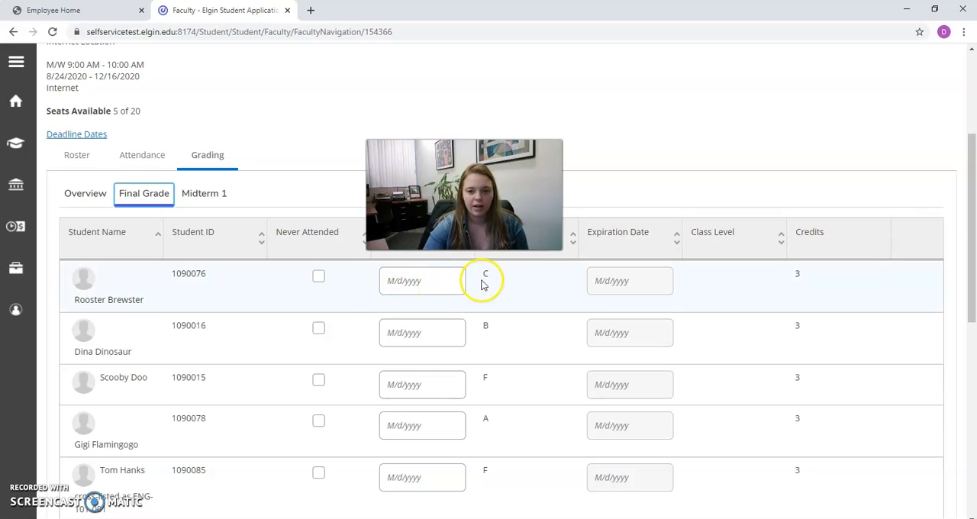
scroll(497, 407, down, 3)
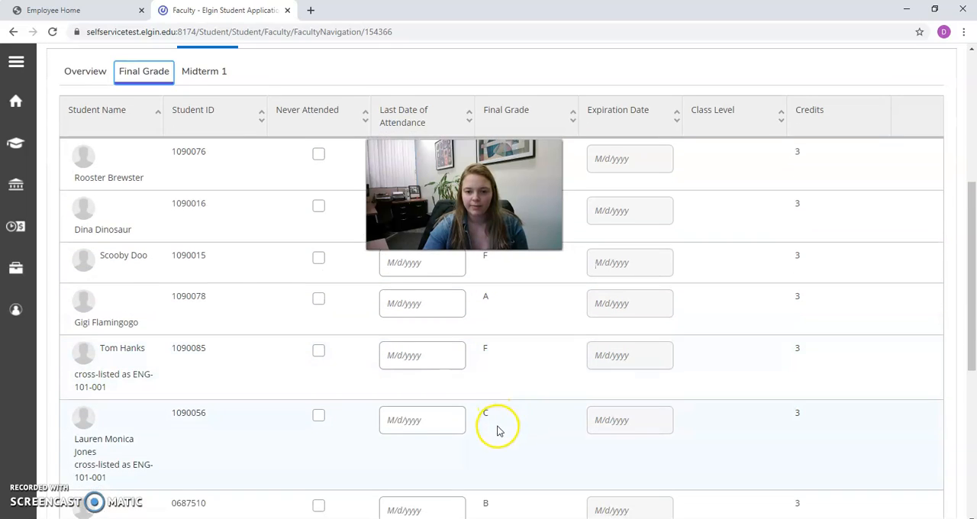
scroll(498, 442, down, 1)
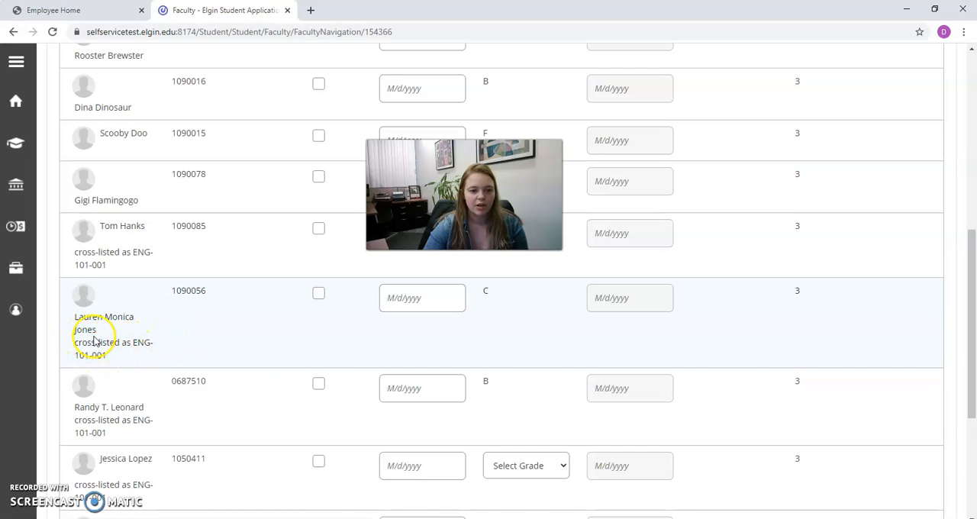
scroll(257, 345, up, 6)
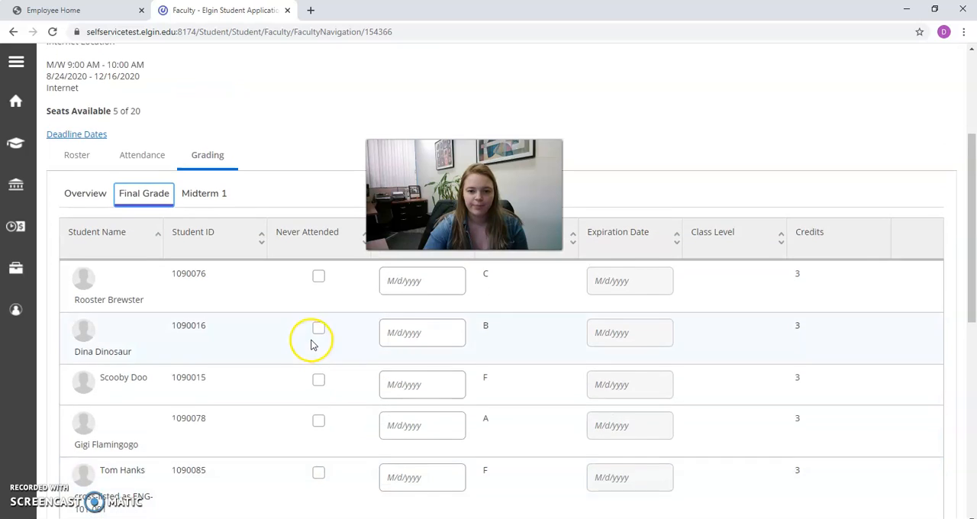
scroll(312, 339, up, 1)
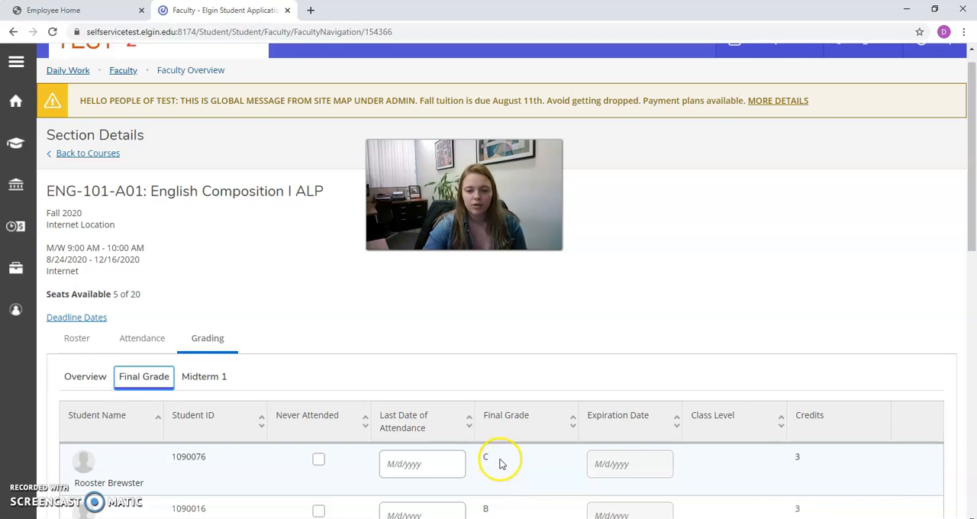
scroll(500, 464, up, 1)
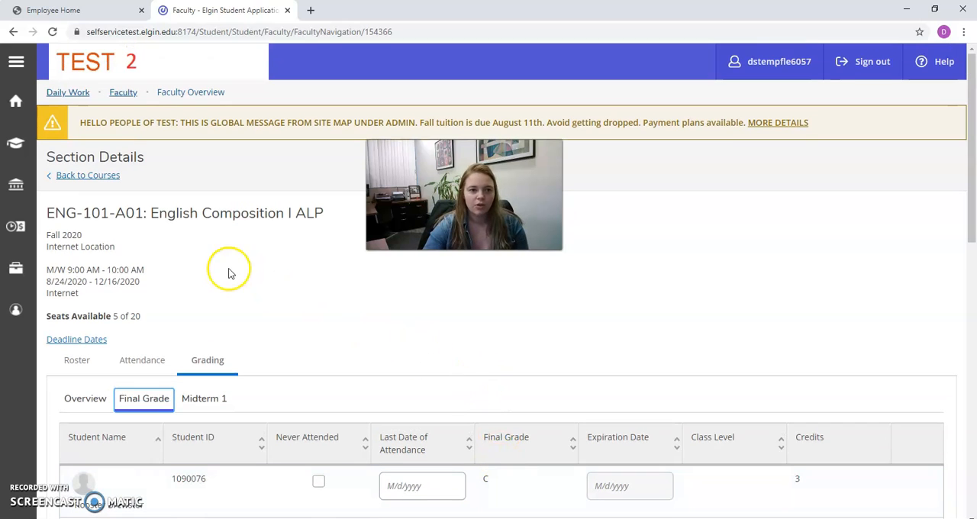
Open the Grade Changes form and choose the Fall 2020 term and course section ENG-101-001.
click(123, 94)
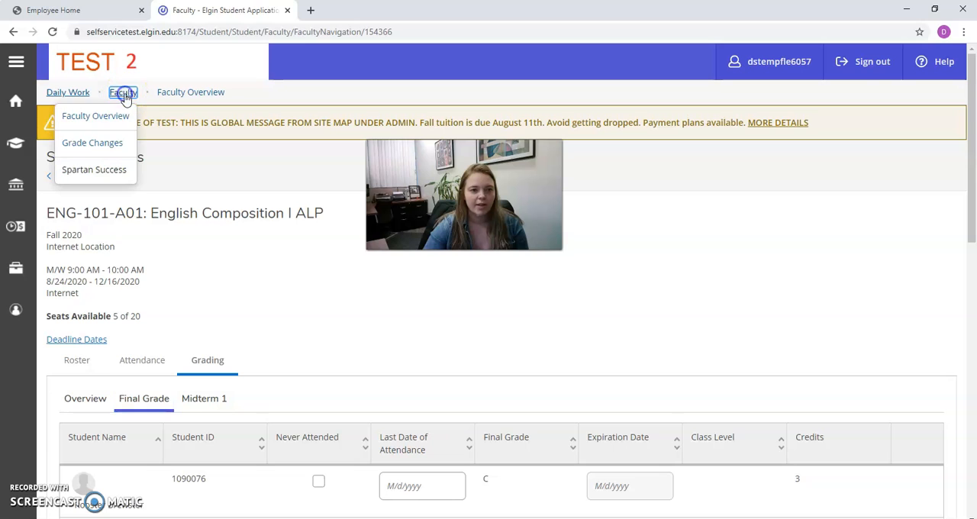
click(115, 145)
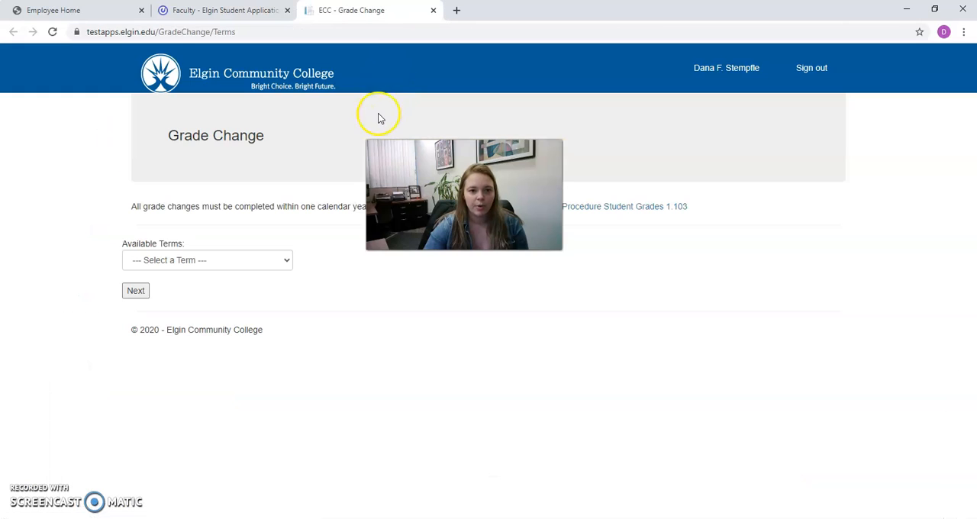
click(246, 260)
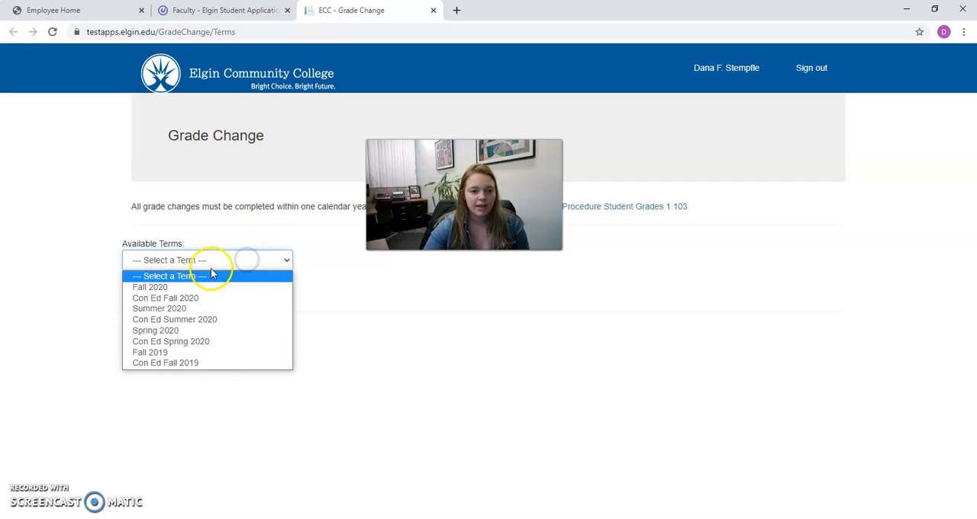
click(196, 286)
click(136, 288)
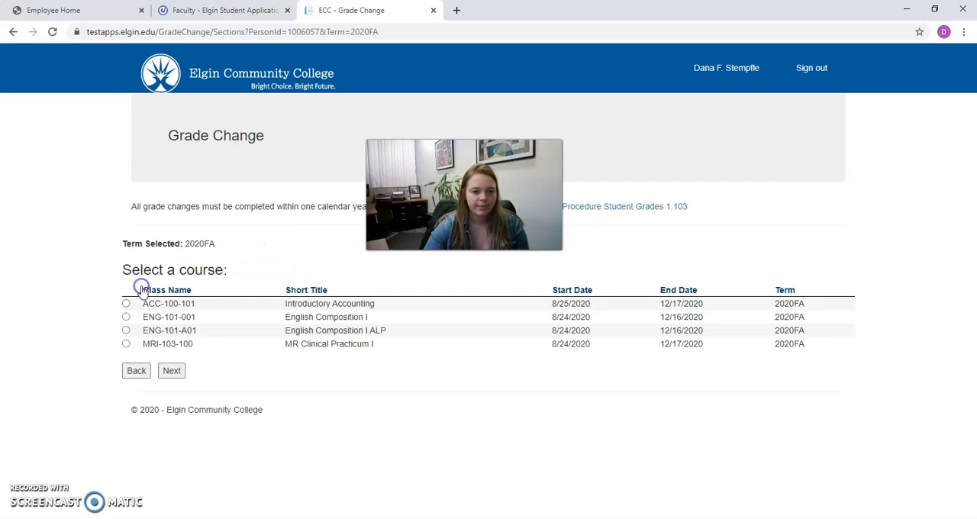
click(171, 371)
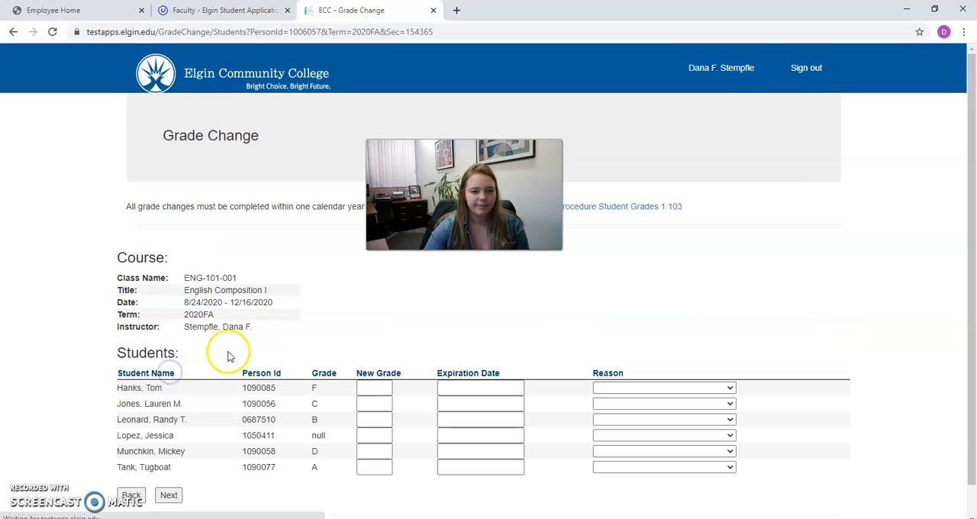
Enter a new grade of C for the first listed student with the reason Error Change.
scroll(252, 281, down, 1)
click(359, 353)
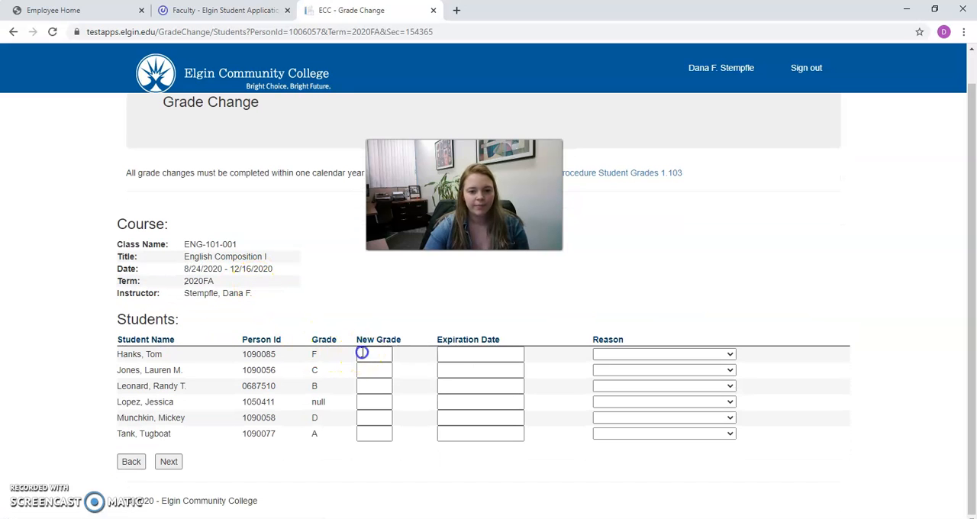
key(Tab)
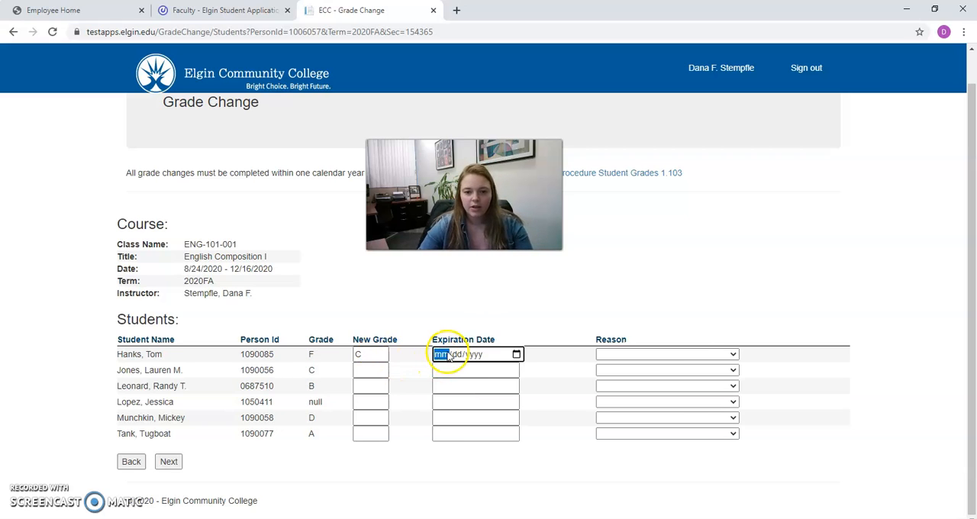
click(620, 354)
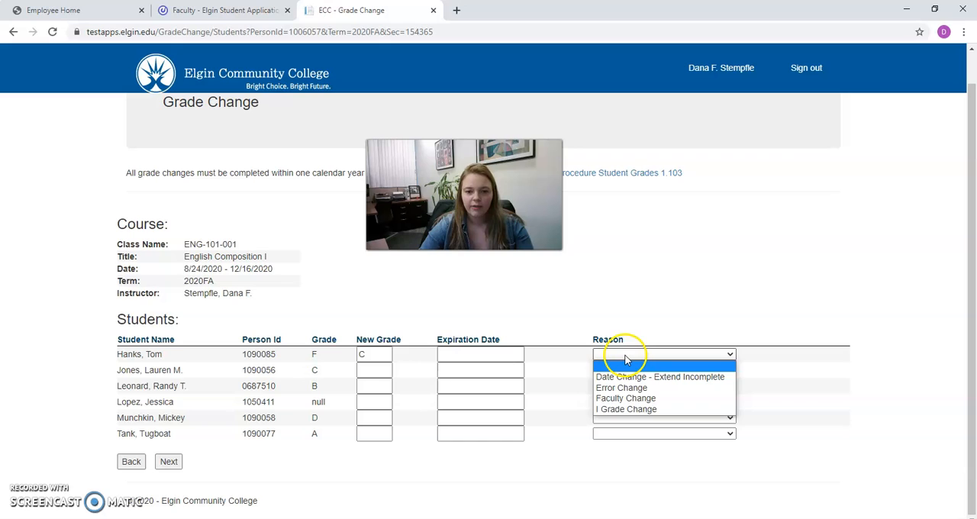
click(621, 388)
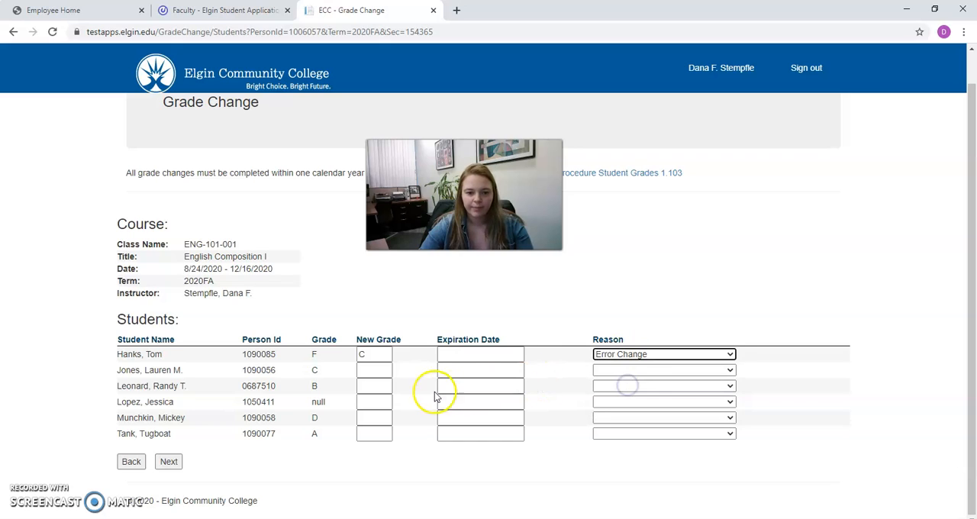
Give the fourth listed student a new grade of I, expiration date 11/28/2020 and the reason Date Change - Extend Incomplete.
click(380, 405)
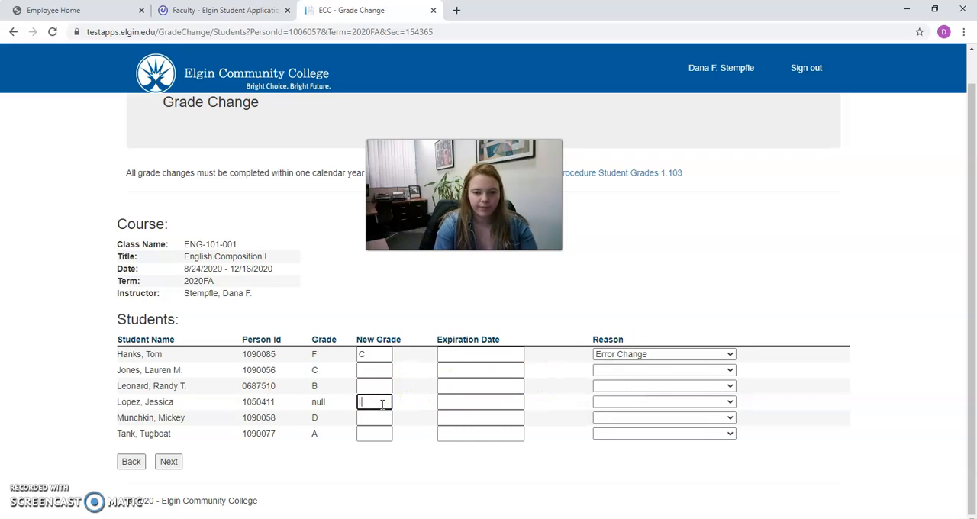
key(Tab)
click(516, 403)
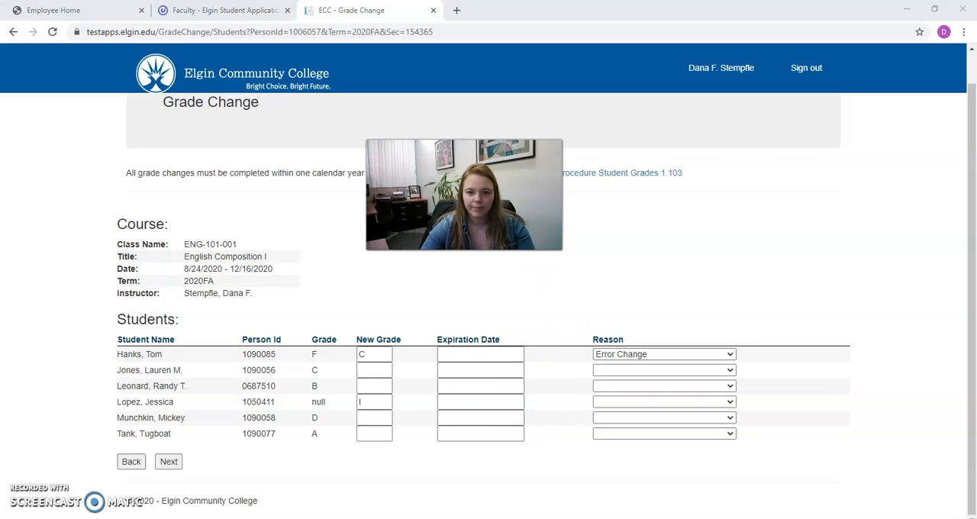
click(464, 401)
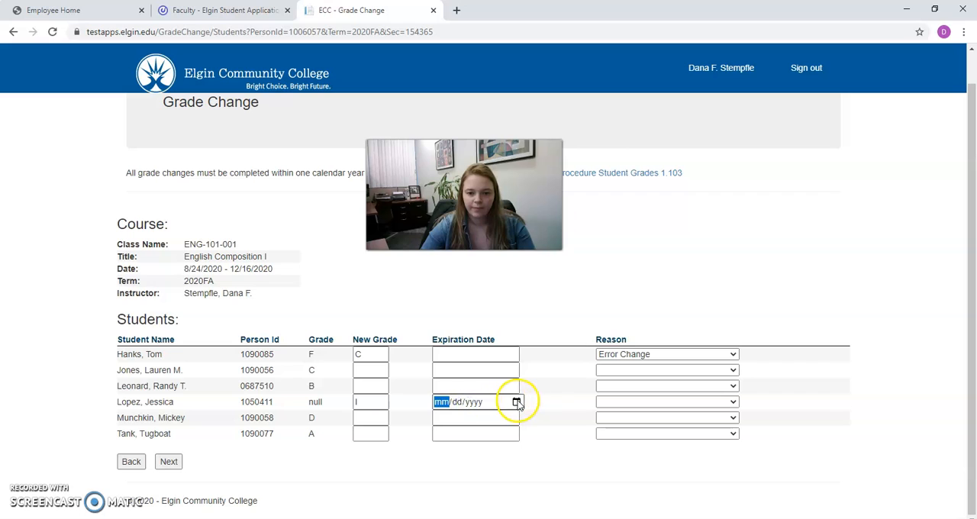
click(517, 402)
click(549, 327)
click(629, 405)
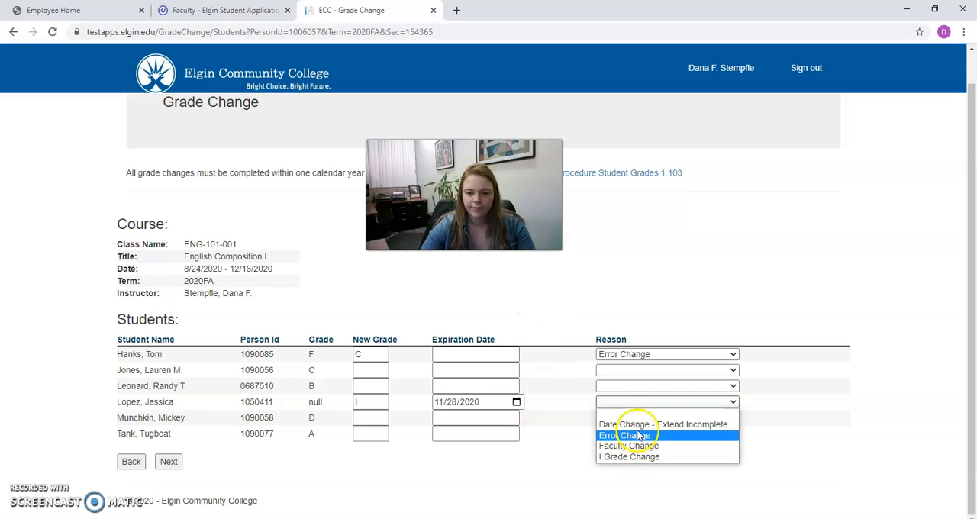
click(639, 425)
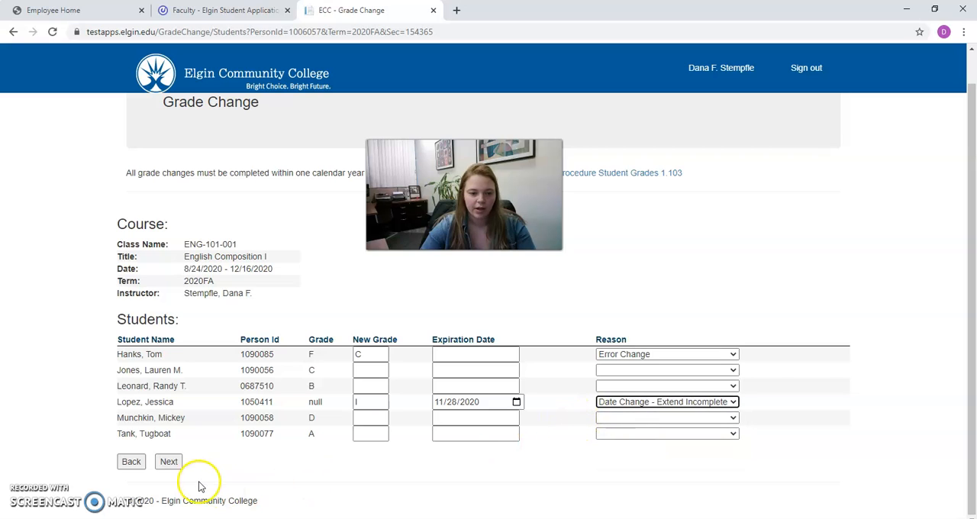
Validate both grade changes, submit them for review and acknowledge the submission.
click(169, 461)
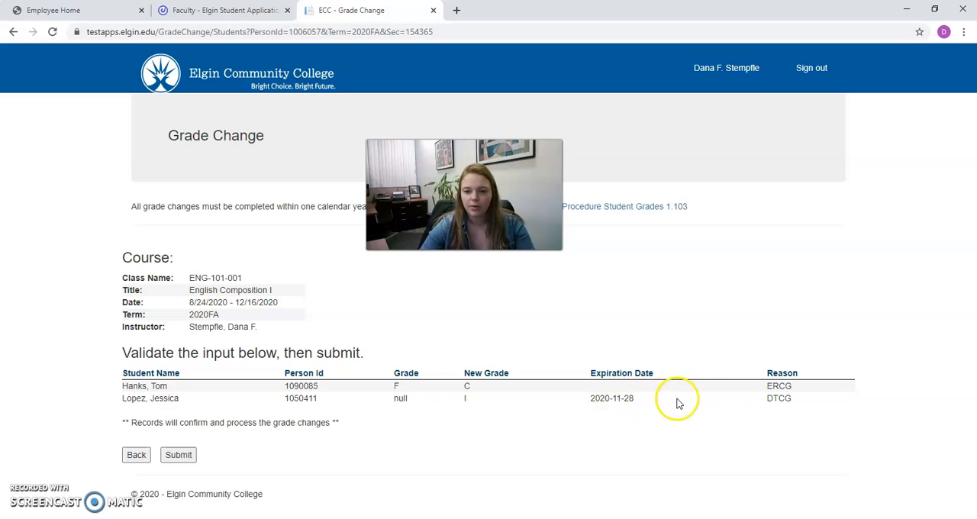
click(190, 455)
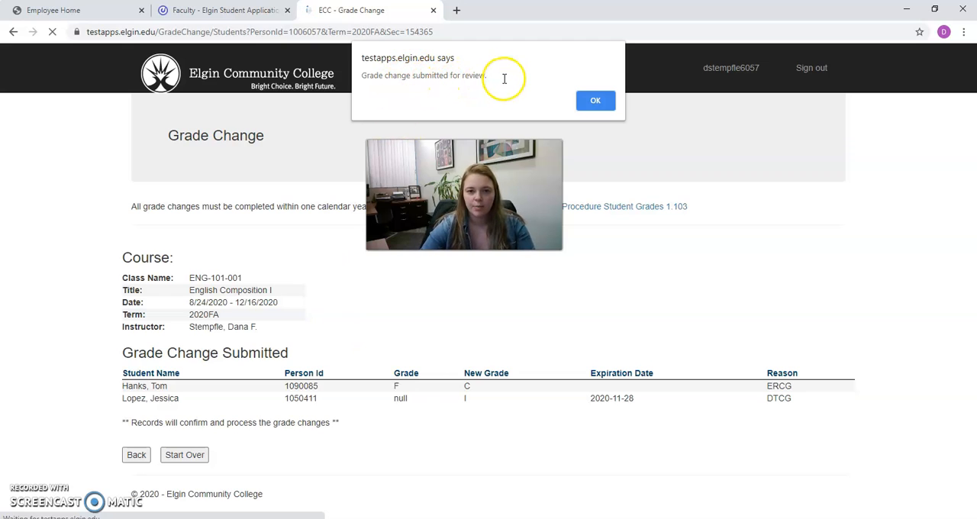
click(592, 104)
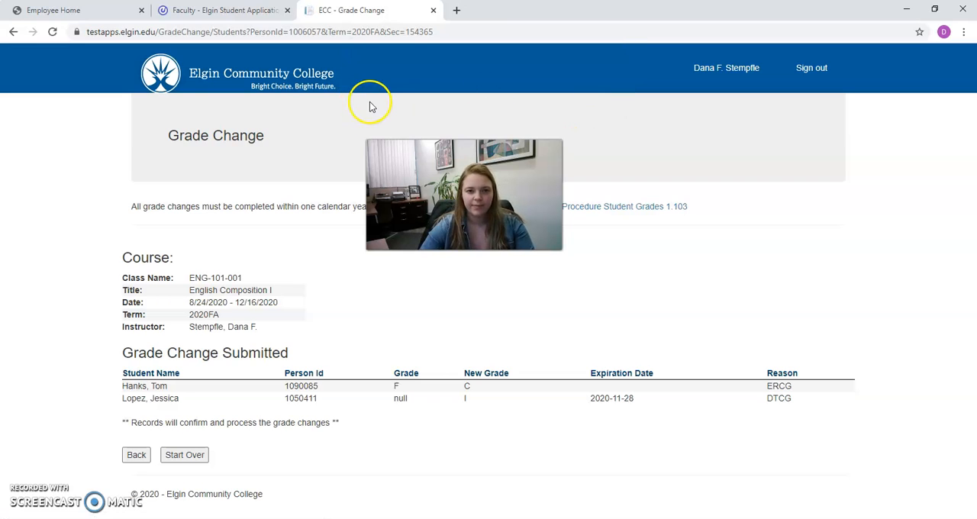
Switch back to Self-Service and view the final grades of section ENG-101-A01.
click(227, 10)
scroll(256, 264, down, 1)
scroll(256, 263, down, 2)
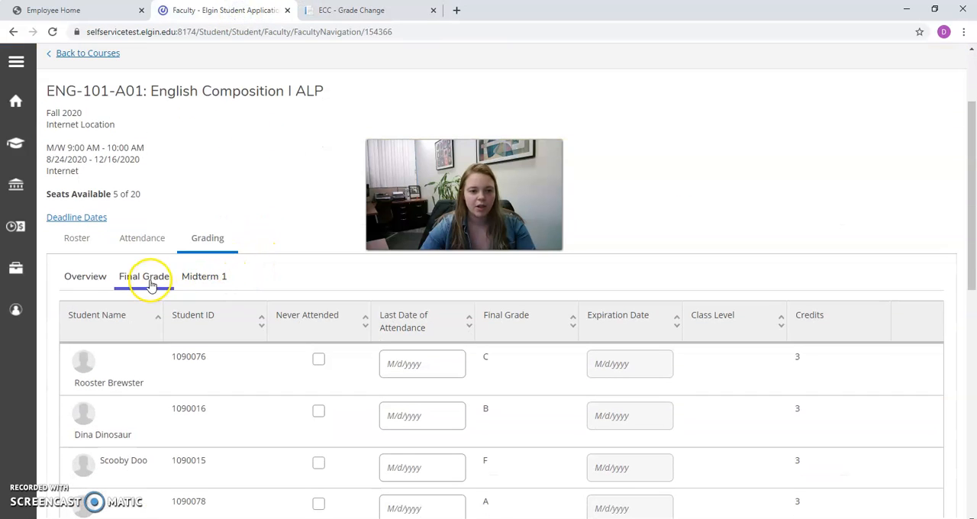